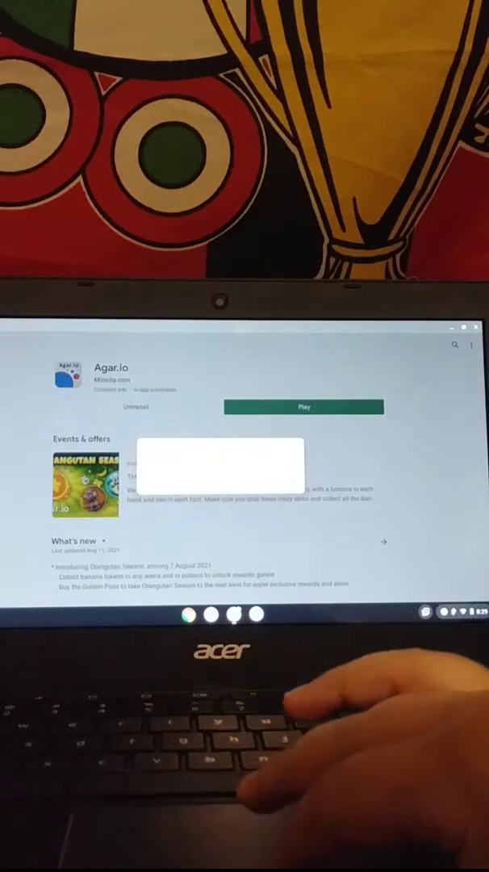
Step: Confirm uninstalling Agar.io, then install Paper.io 2 from the Play Store
click(284, 483)
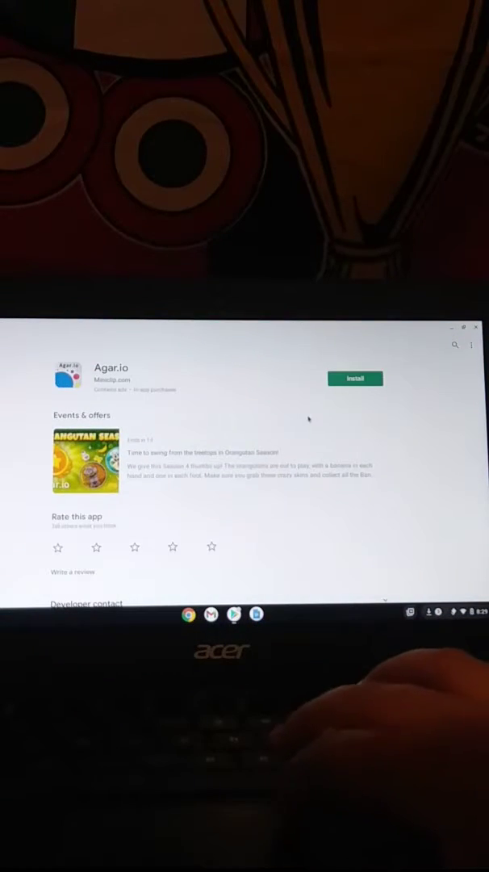
scroll(268, 443, down, 2)
scroll(268, 443, up, 2)
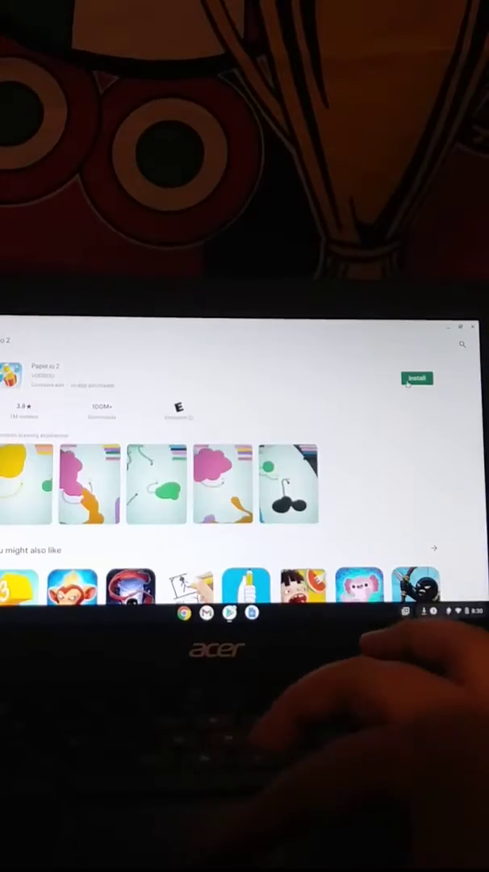
click(414, 378)
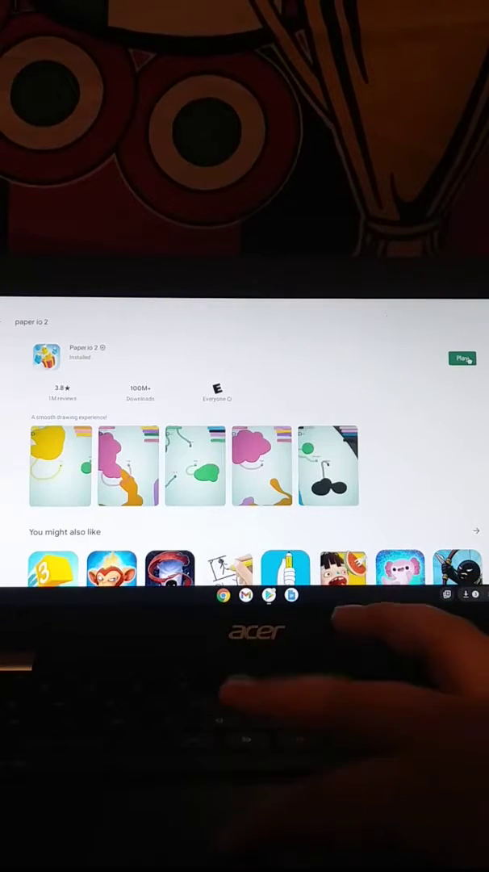
Step: Launch Paper.io 2 from its Play Store page with the green Play button
click(467, 360)
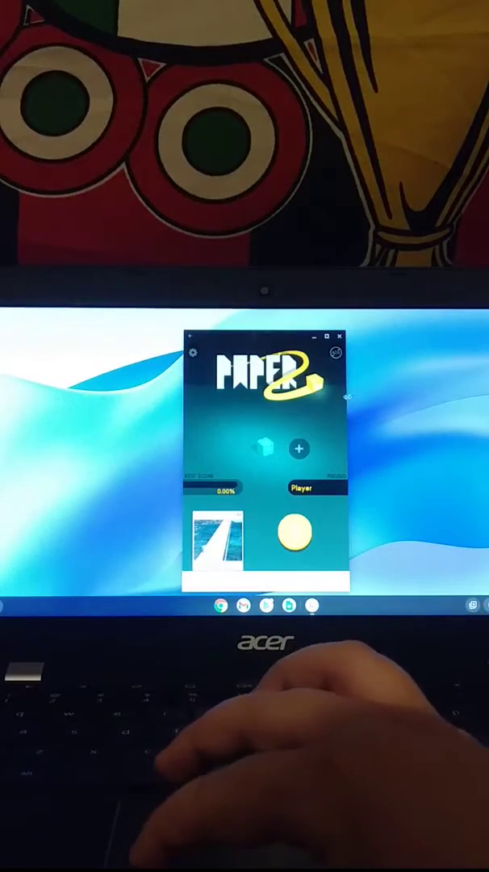
key(alt+equal)
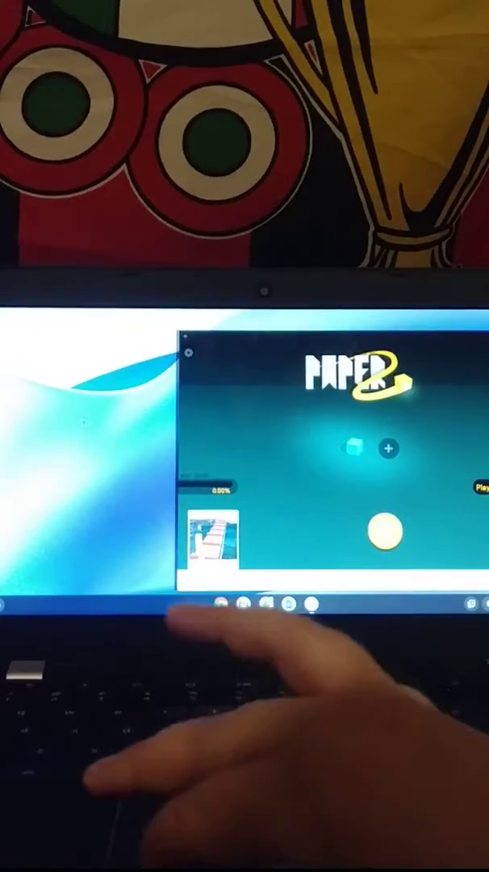
key(alt+bracketleft)
key(alt+bracketleft)
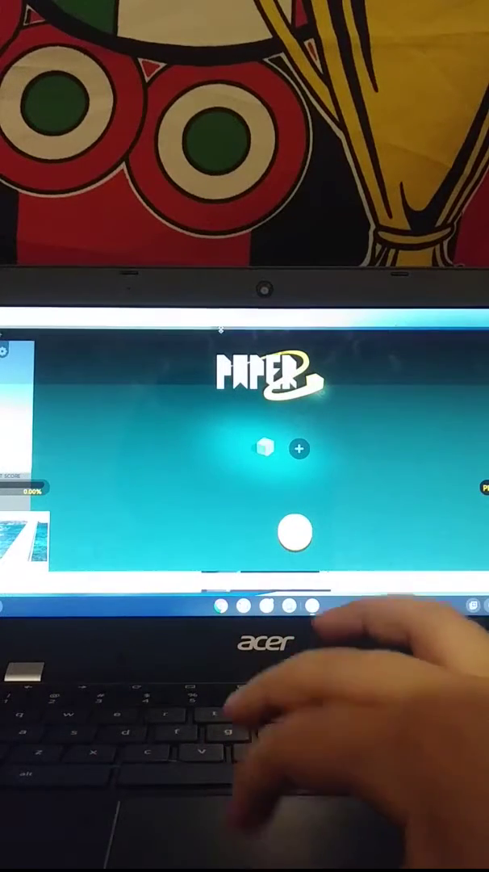
key(alt+equal)
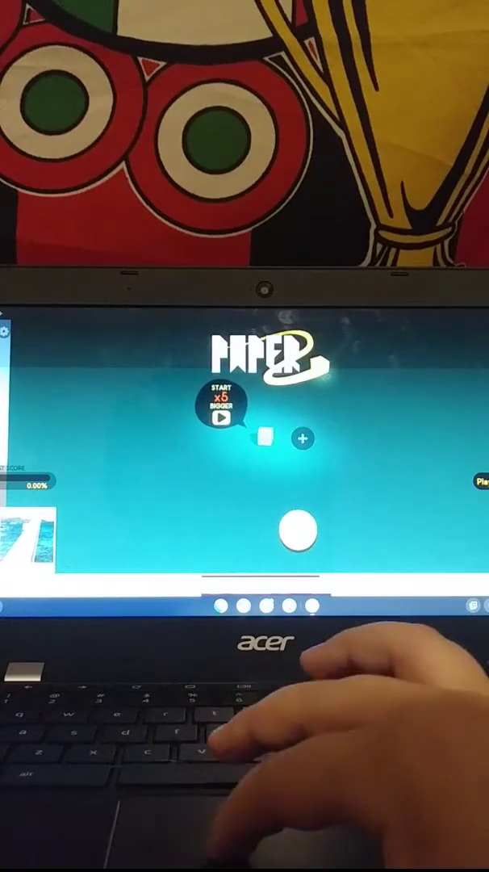
key(Escape)
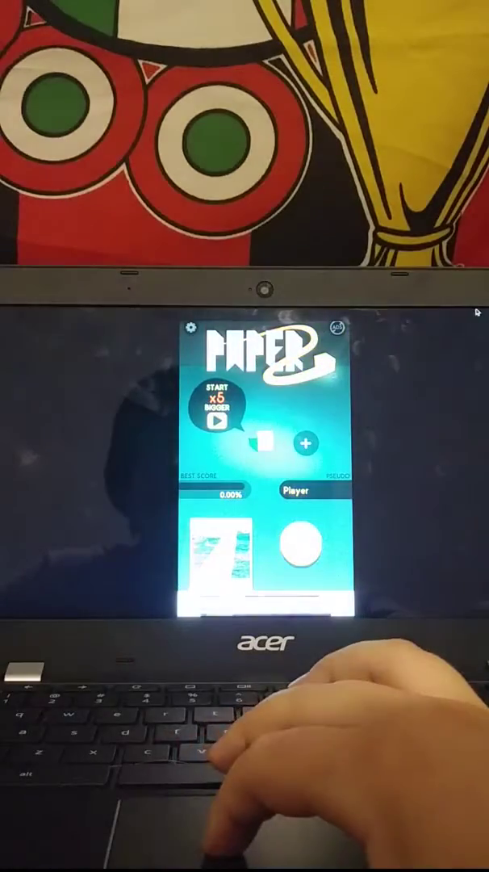
Step: Make Paper.io 2 fill the screen using the F11 fullscreen key
key(F11)
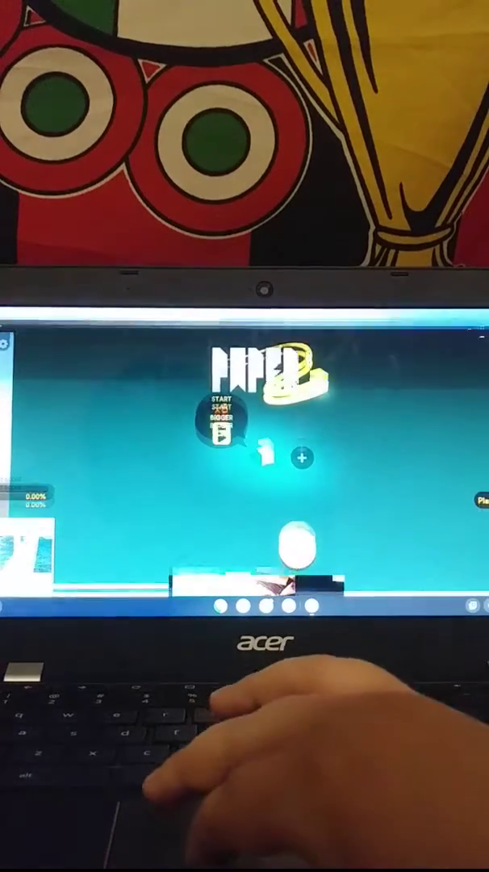
key(F11)
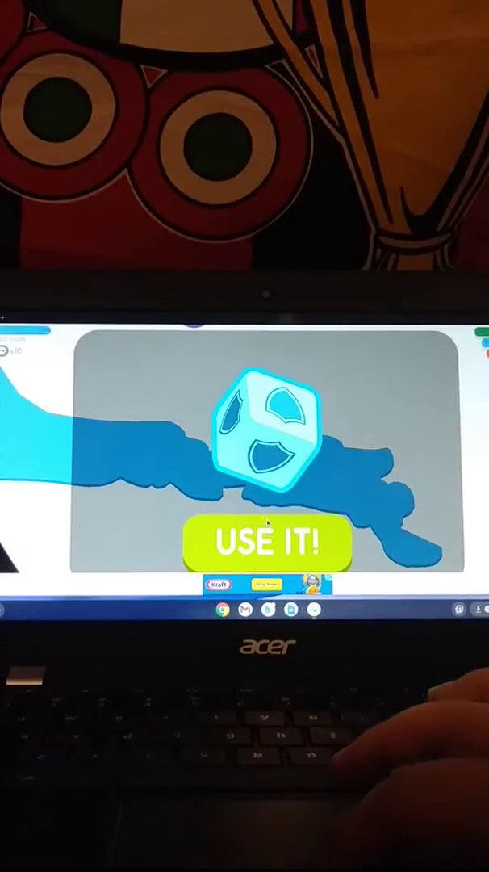
Step: Choose USE IT! to start the next round with the new cube skin
click(266, 539)
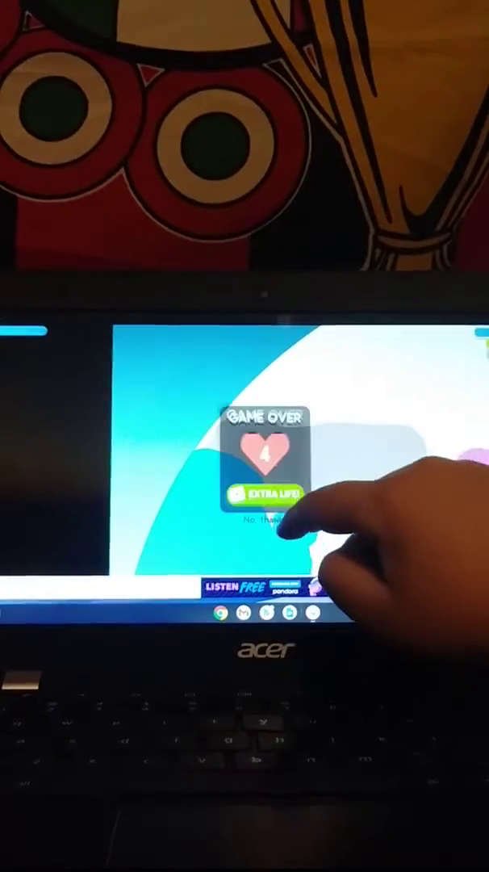
Step: Watch an ad for an extra life, then resume the round and steer the trail
click(255, 494)
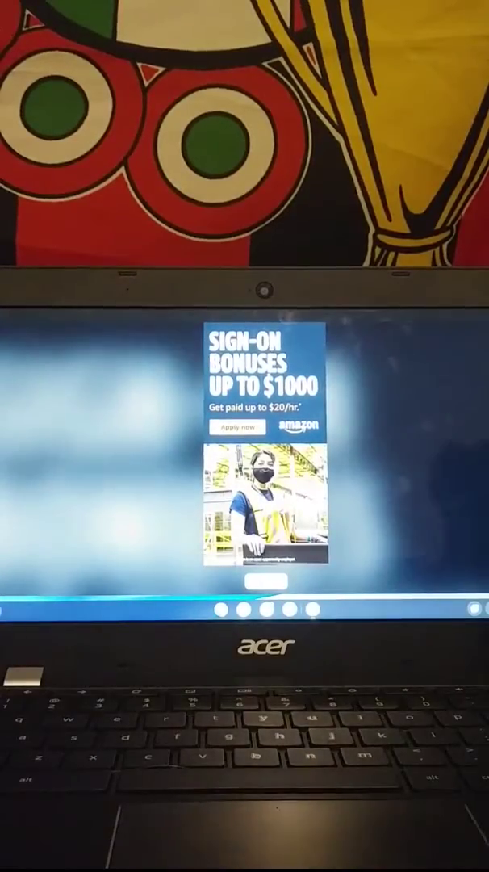
click(265, 581)
click(266, 456)
mouse_move(404, 419)
mouse_down()
mouse_move(314, 557)
mouse_move(299, 524)
mouse_up()
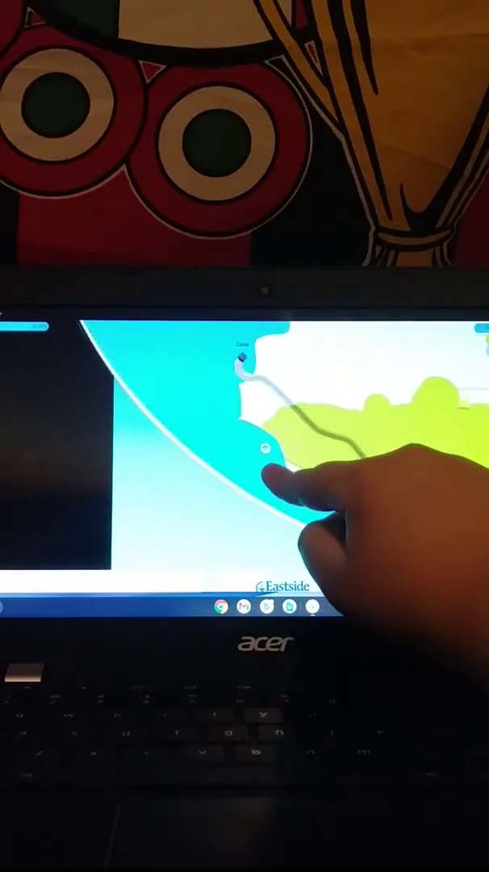
Step: Steer the trail to enclose more land, then head back to the blue territory
drag(299, 516, 217, 541)
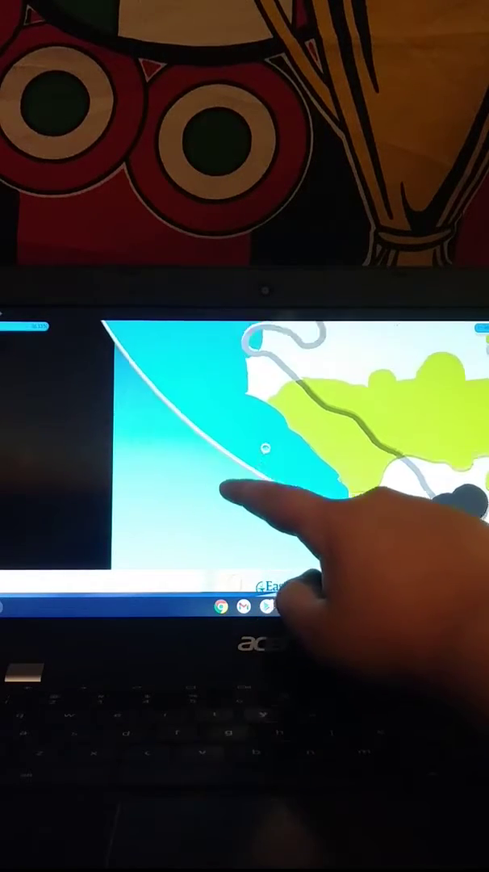
mouse_move(258, 484)
mouse_down()
mouse_move(121, 468)
mouse_move(258, 500)
mouse_up()
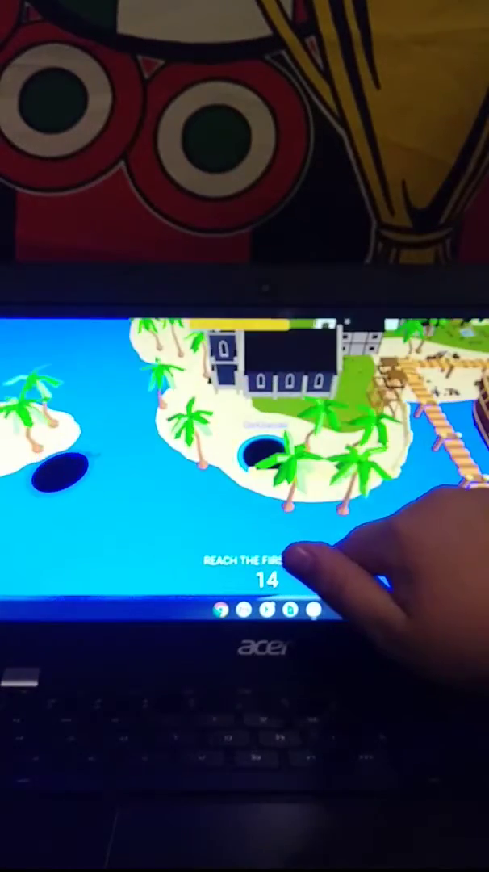
Step: Drag the hole across the island level in the Hole.io ad
drag(306, 557, 363, 460)
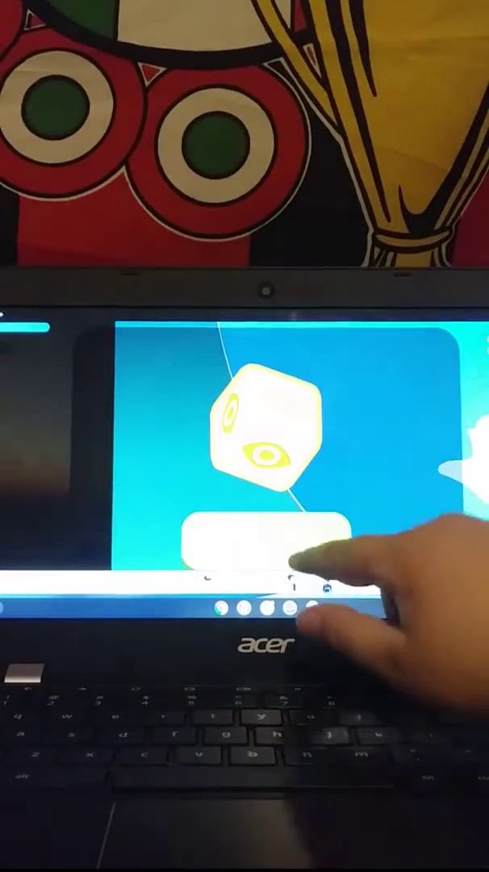
Step: Dismiss the skin offer and steer along the blue edge toward the yellow territory
click(306, 549)
drag(423, 497, 476, 517)
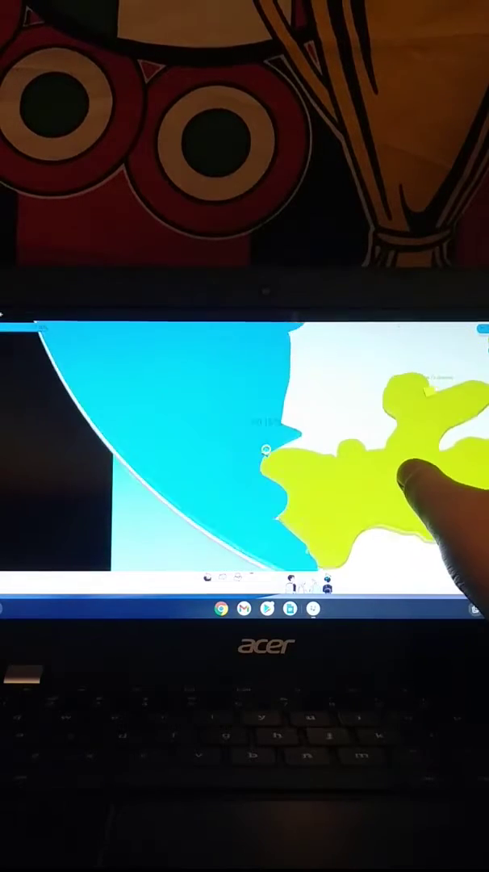
mouse_move(416, 480)
mouse_down()
mouse_move(448, 533)
mouse_move(388, 517)
mouse_move(420, 556)
mouse_up()
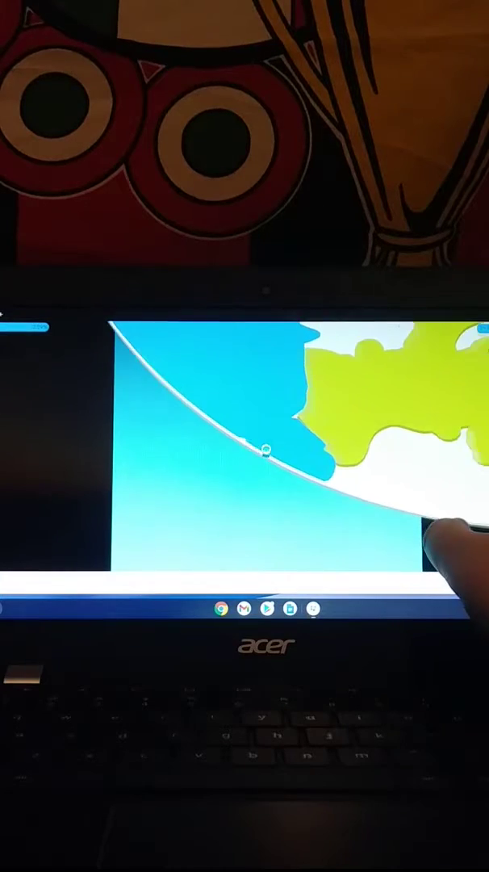
drag(442, 508, 420, 504)
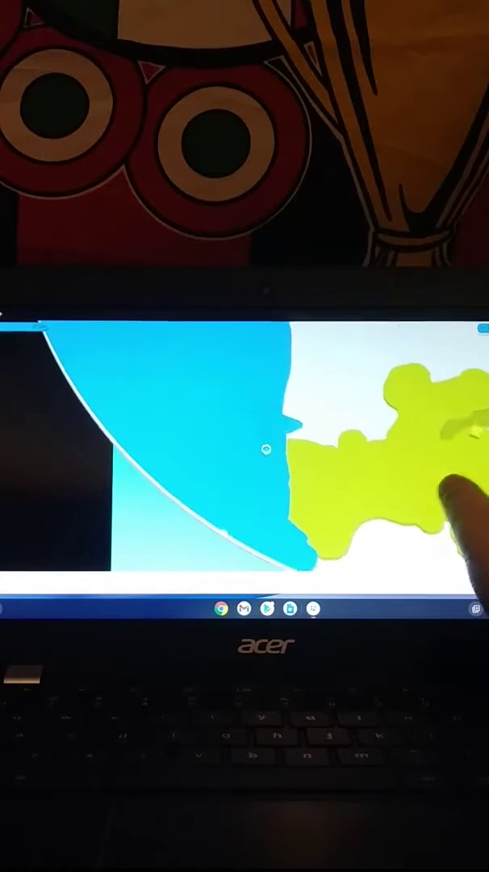
Step: Loop around the yellow rival's land and draw new trails along the blue edge
drag(460, 517, 363, 557)
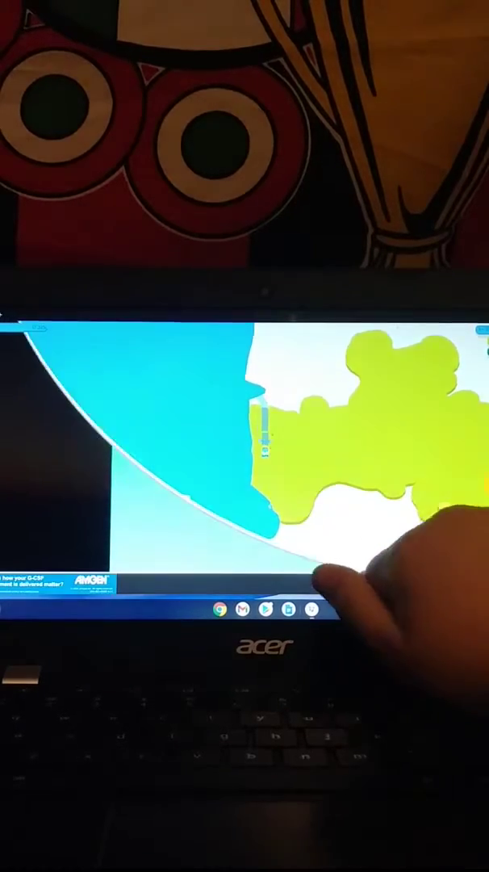
mouse_move(331, 577)
mouse_down()
mouse_move(306, 533)
mouse_move(347, 549)
mouse_move(242, 533)
mouse_move(193, 545)
mouse_move(242, 485)
mouse_move(162, 524)
mouse_up()
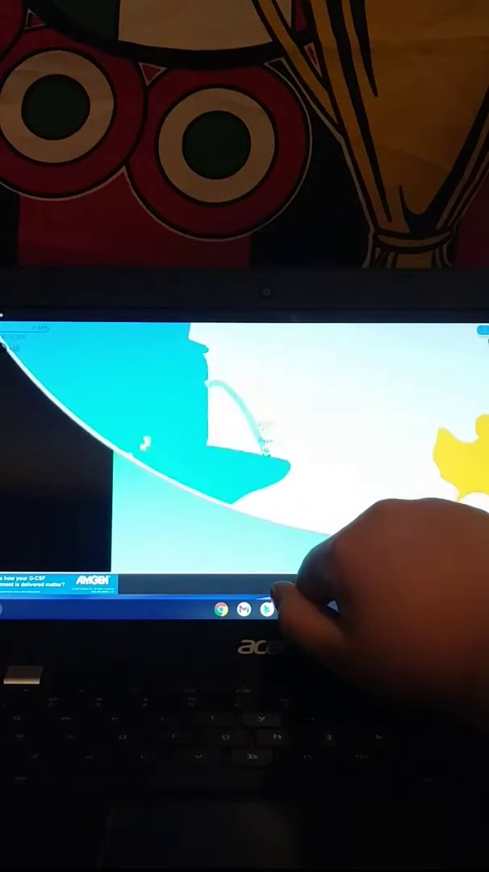
mouse_move(307, 549)
mouse_down()
mouse_move(210, 565)
mouse_move(202, 484)
mouse_move(283, 557)
mouse_up()
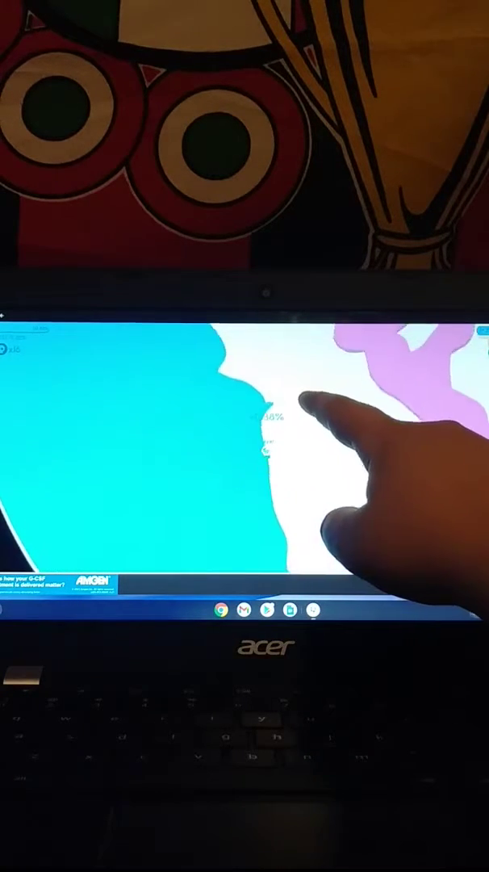
drag(307, 403, 298, 403)
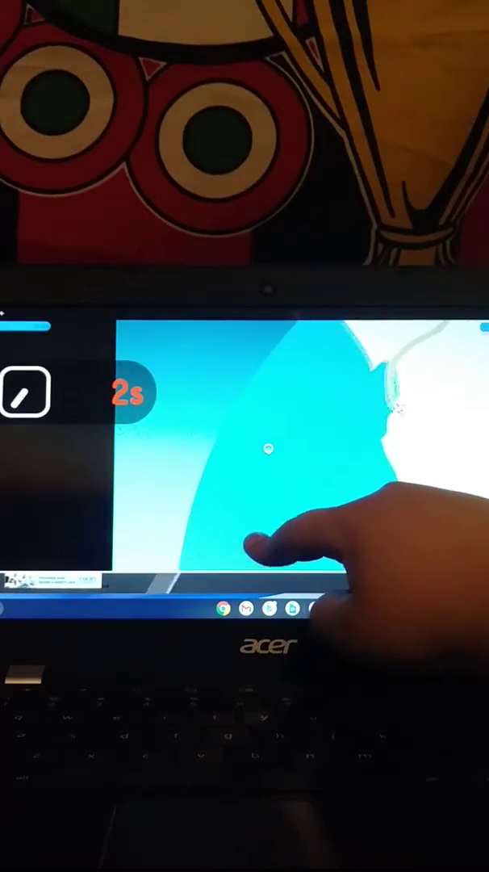
Step: Steer the player from the blue territory toward the green rival's land
drag(266, 553, 266, 529)
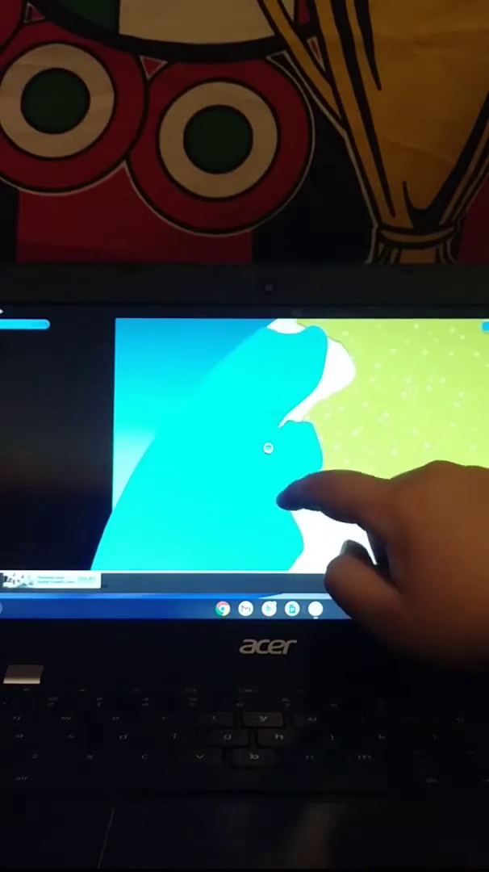
drag(291, 501, 291, 485)
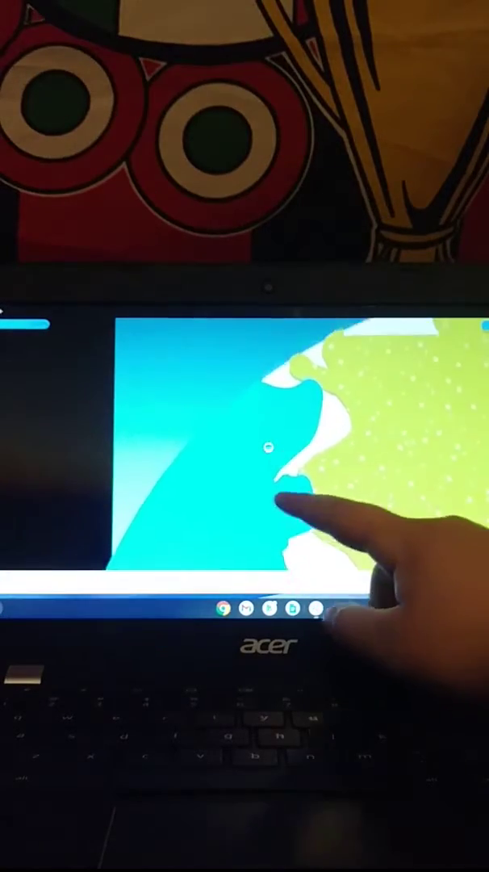
mouse_move(355, 468)
mouse_down()
mouse_move(347, 460)
mouse_move(234, 508)
mouse_up()
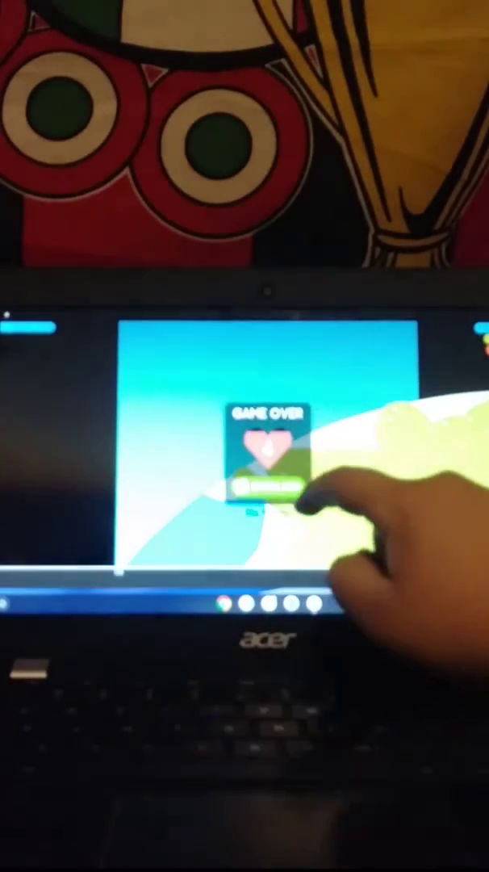
Step: Dismiss Game Over and drag the middle utensil onto the meat in the cooking ad
click(274, 488)
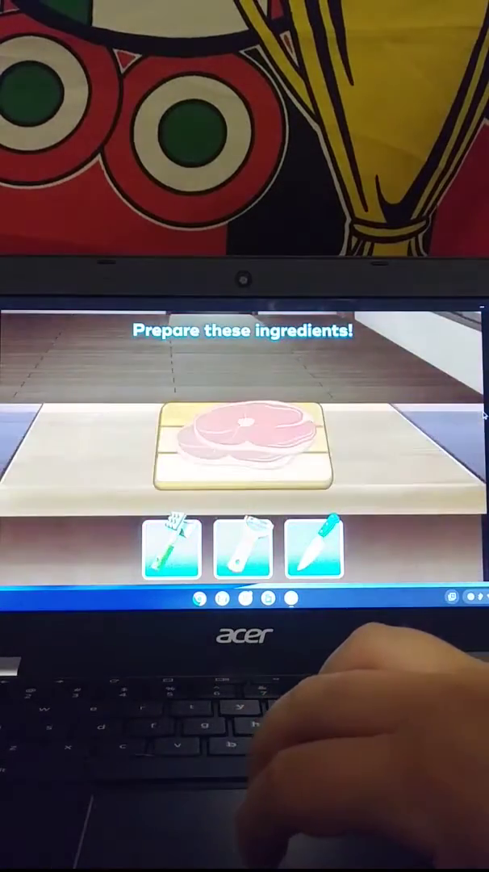
drag(243, 549, 251, 440)
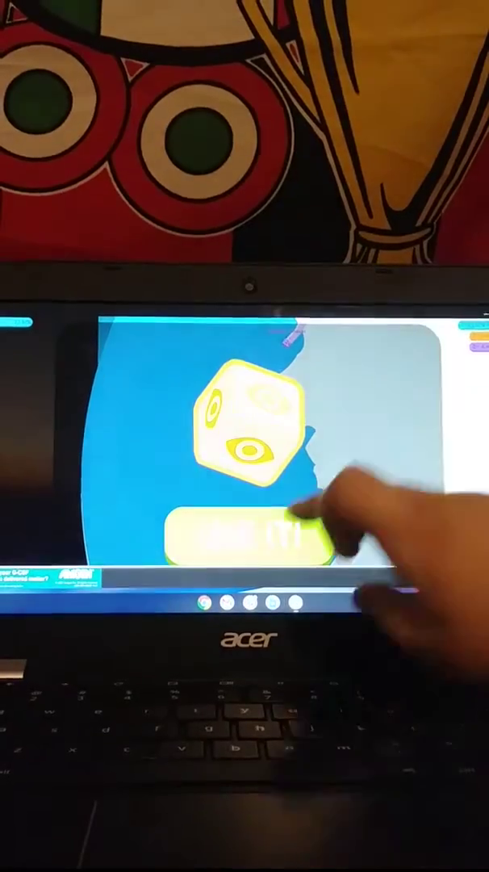
Step: Accept the offered dice power-up with USE IT!
click(250, 533)
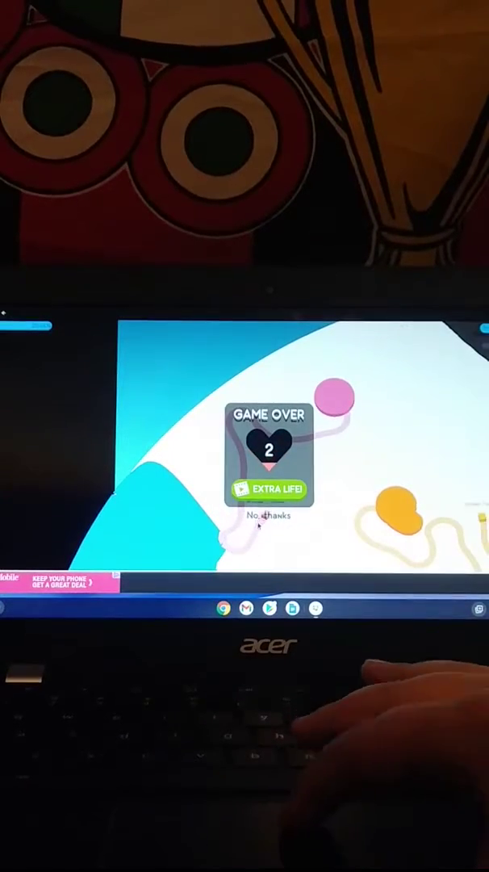
Step: Decline the extra life with 'No thanks' to reach the 25.66% results
click(268, 515)
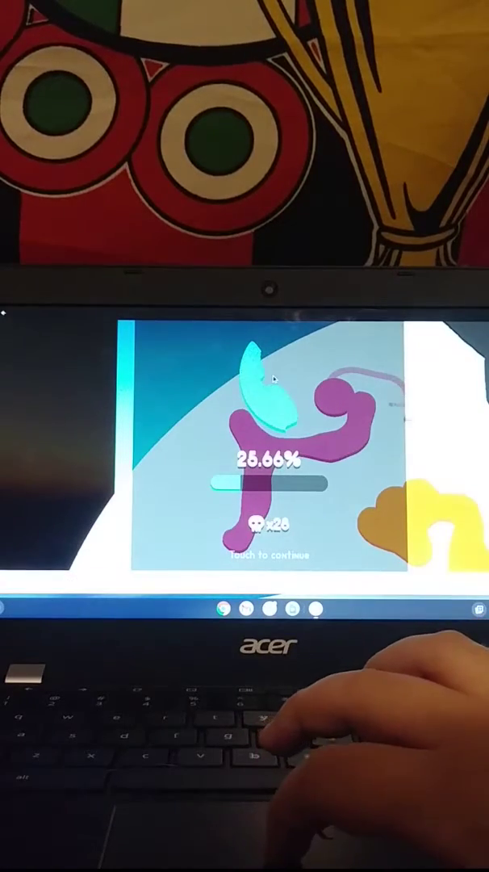
Step: Continue past the 25.66% round results screen
click(274, 378)
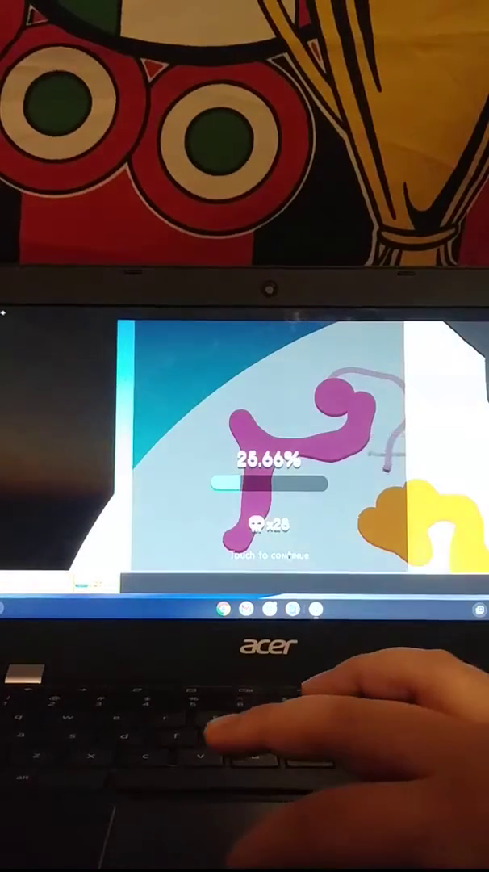
Step: Return to the main menu and close the 'Skin unlocked!' popup
click(286, 556)
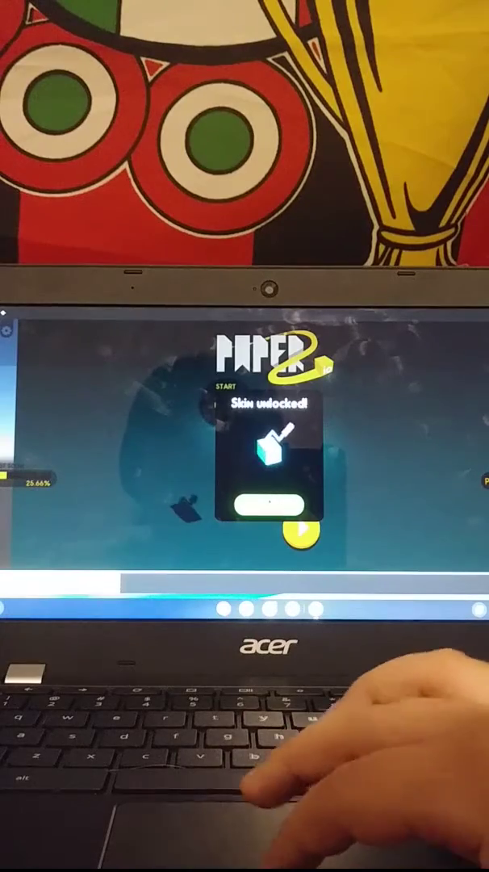
click(268, 505)
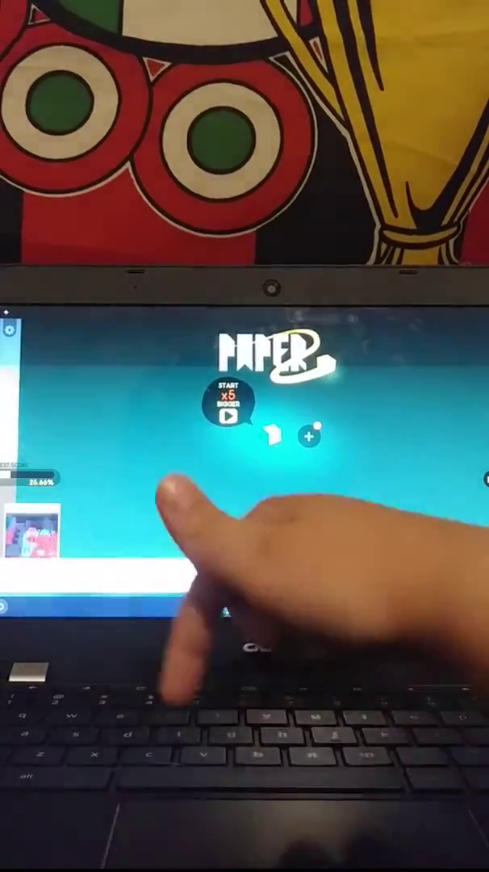
Step: Start a new round and steer the blob up-left to capture territory
click(303, 529)
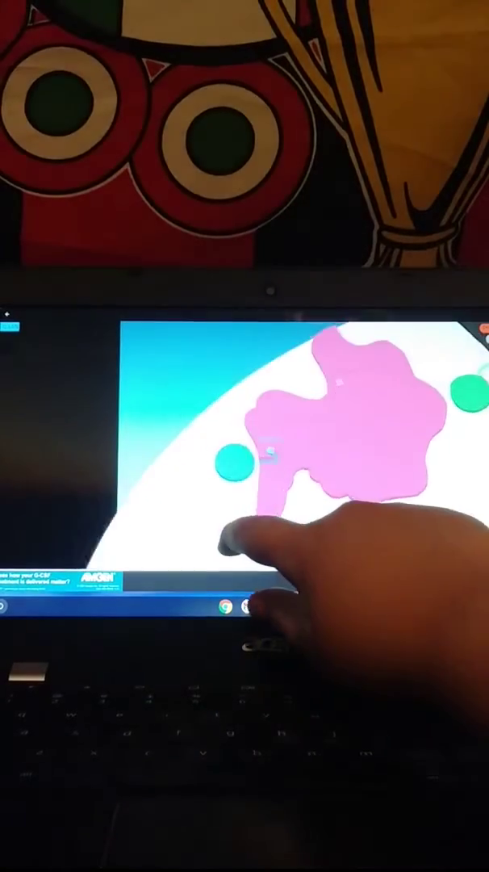
drag(380, 516, 299, 451)
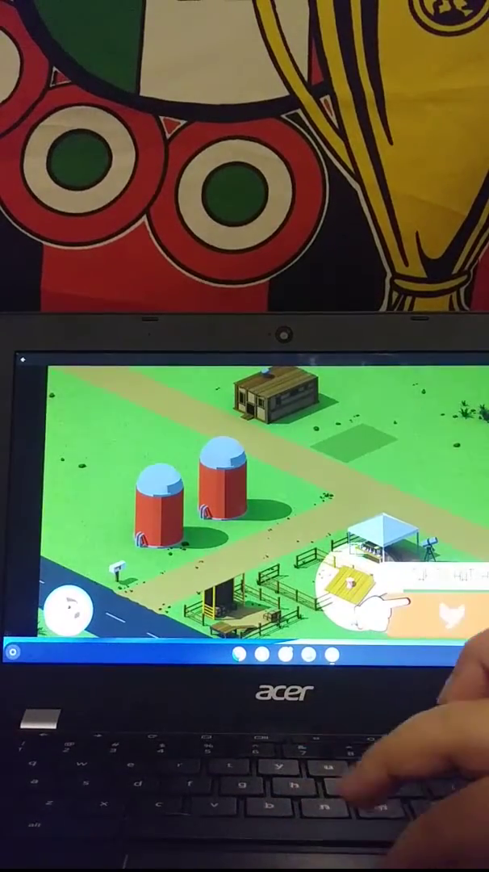
Step: Pause the Egg, Inc. playable ad with Escape
key(Escape)
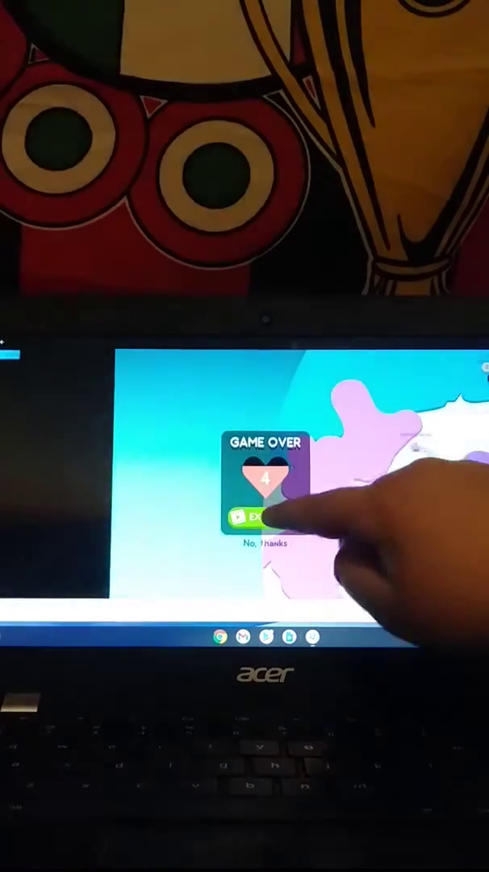
Step: Choose EXTRA LIFE on the Game Over dialog
click(264, 518)
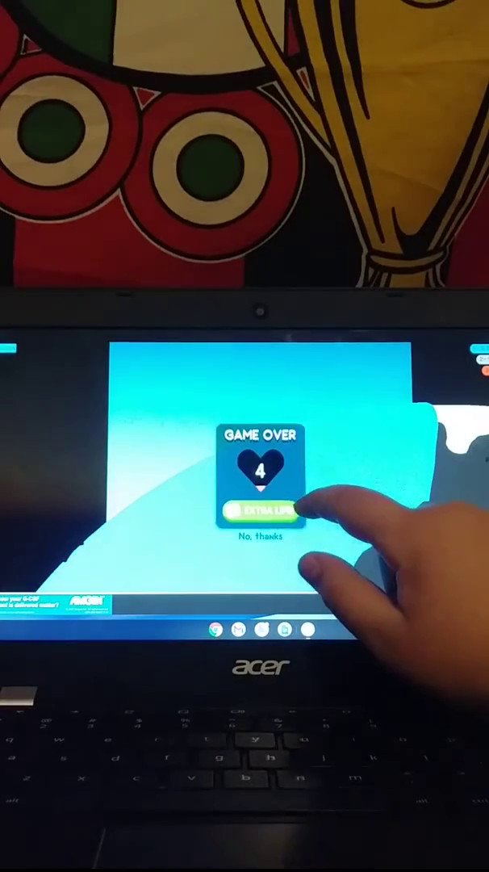
Step: Claim another extra life on the returned game-over screen
click(258, 511)
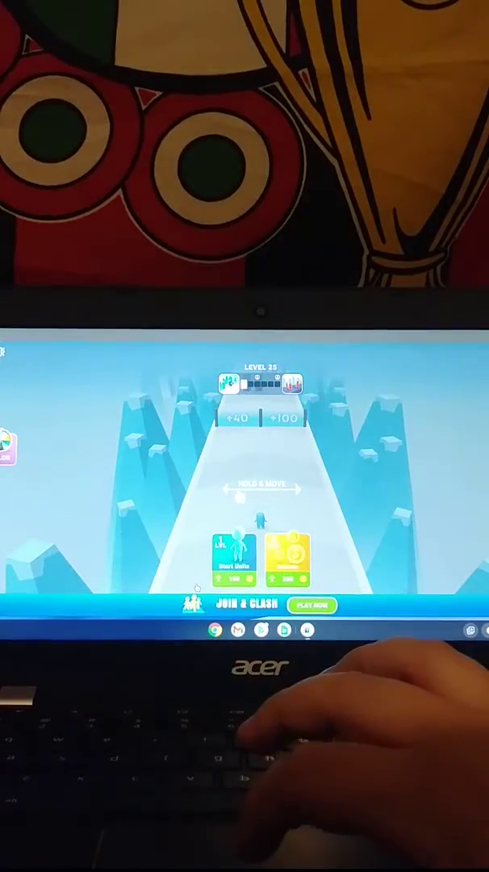
Step: Start the Level 25 run in Count Masters: Crowd Runners 3D
click(278, 495)
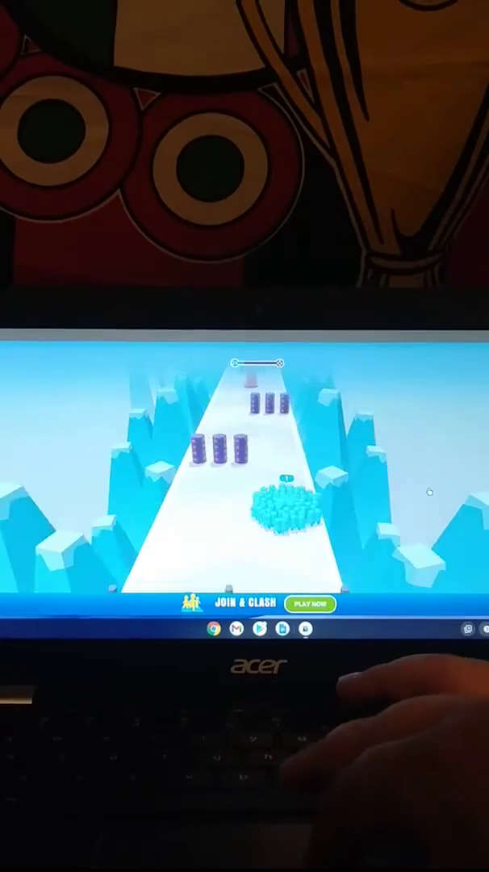